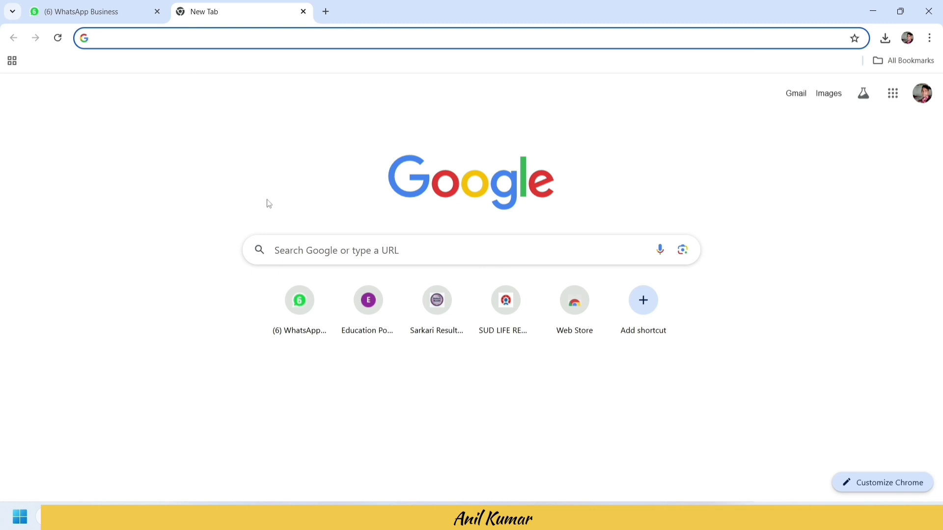
Step: Search Google for 'education portal 3.0' and open the School Education Portal 3.0 login page
click(291, 246)
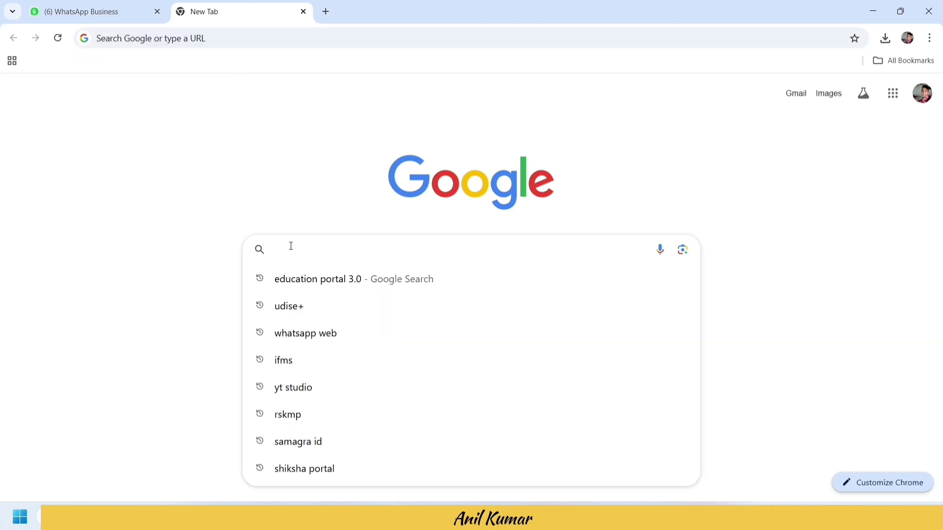
click(349, 285)
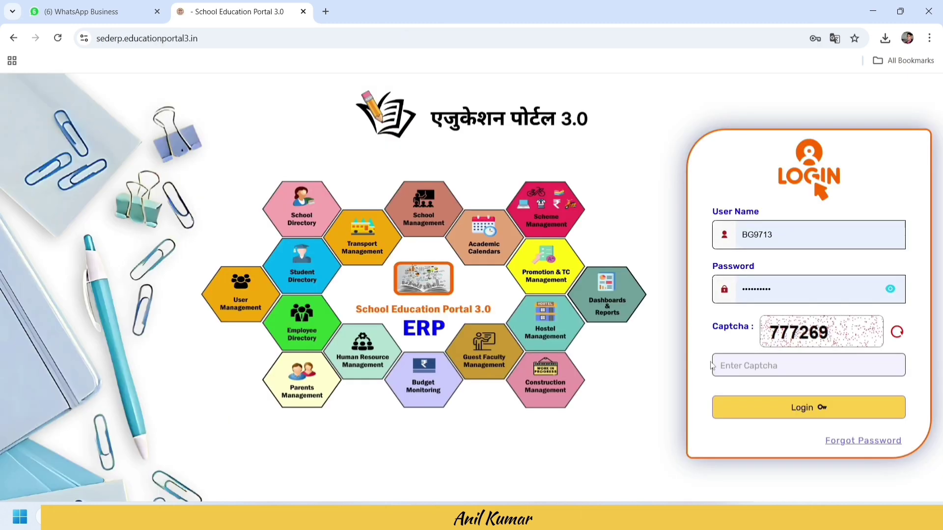
Step: Enter the displayed captcha code and log in to MP Education Portal 3.0
click(731, 369)
text(777269)
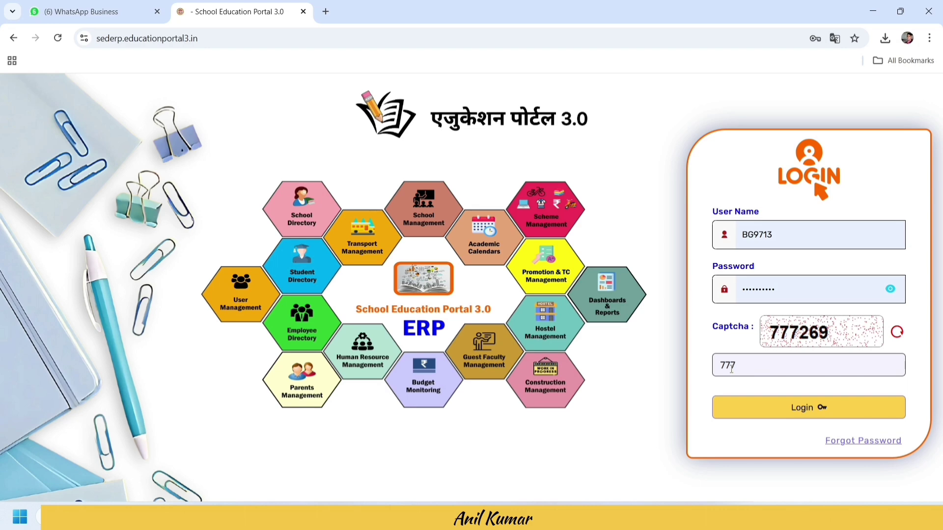
click(753, 408)
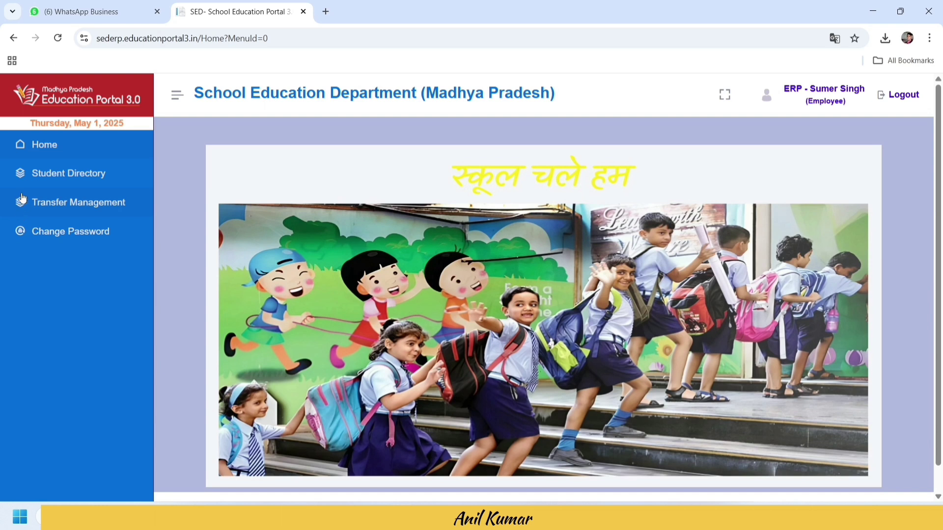
Step: Open Transfer Management, look over the transfer guidelines, and expand Transfer Report
click(67, 208)
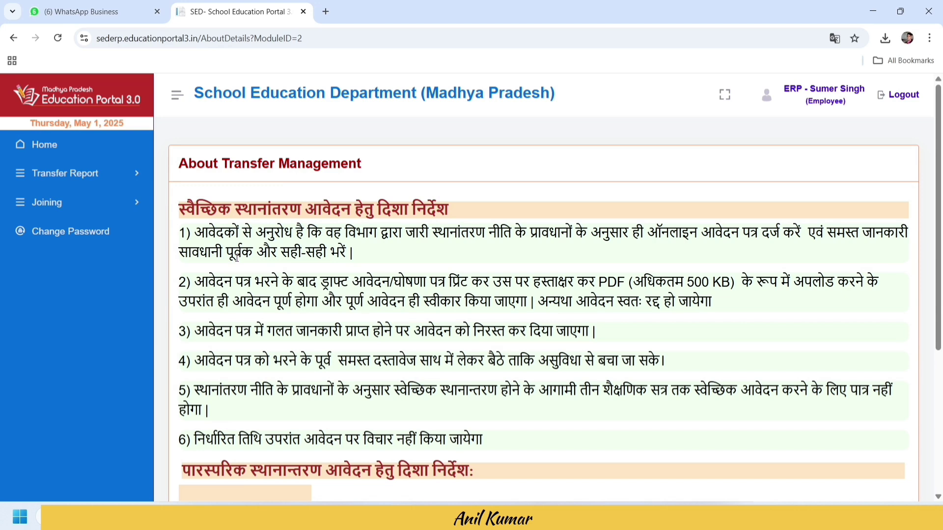
scroll(236, 258, down, 1)
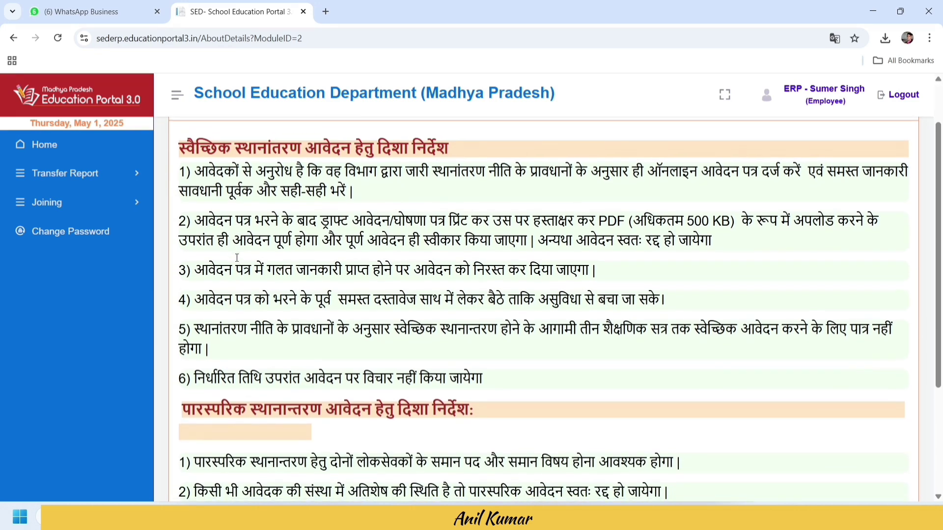
scroll(237, 261, up, 1)
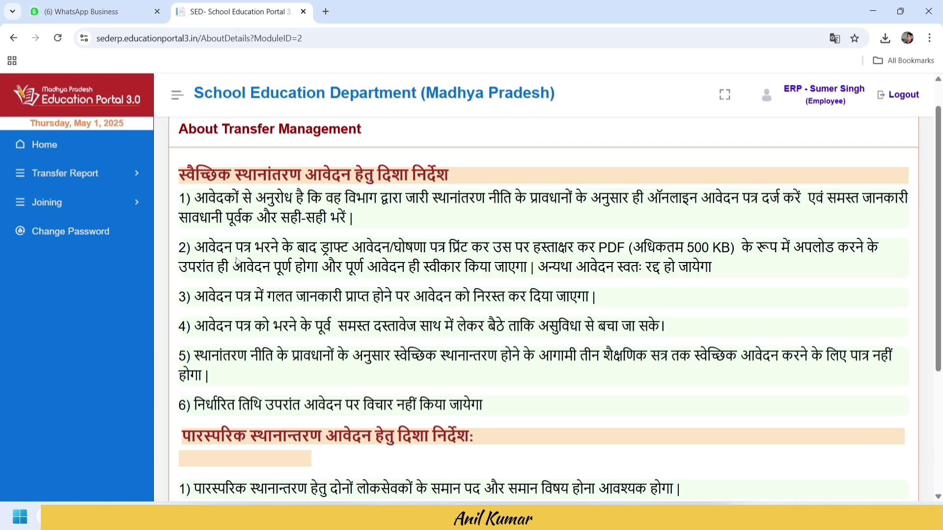
scroll(237, 261, down, 1)
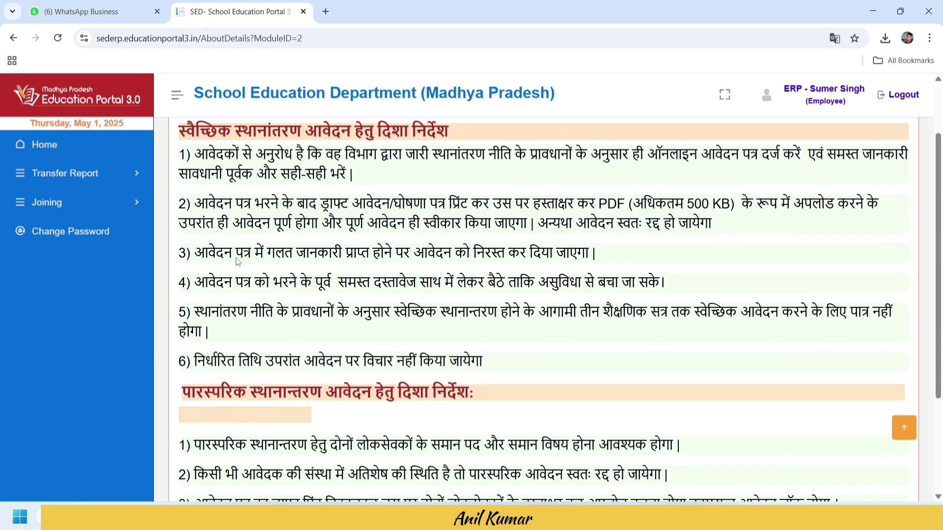
scroll(237, 261, up, 1)
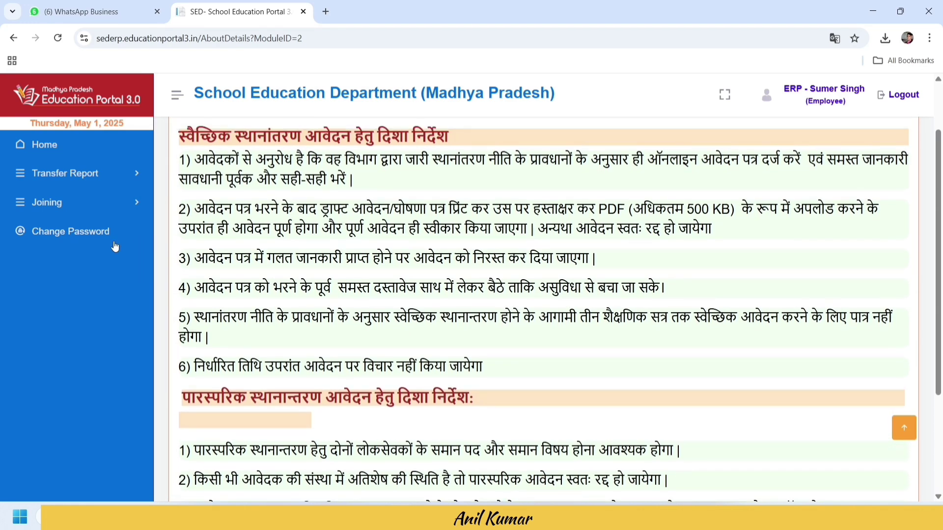
click(112, 175)
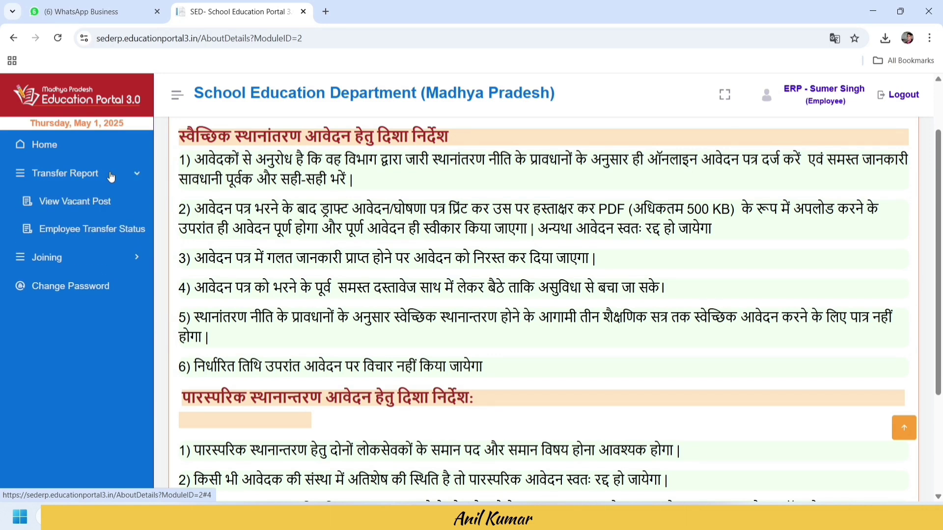
Step: Open the View Vacant Post Details page and bring its search form into view
click(86, 208)
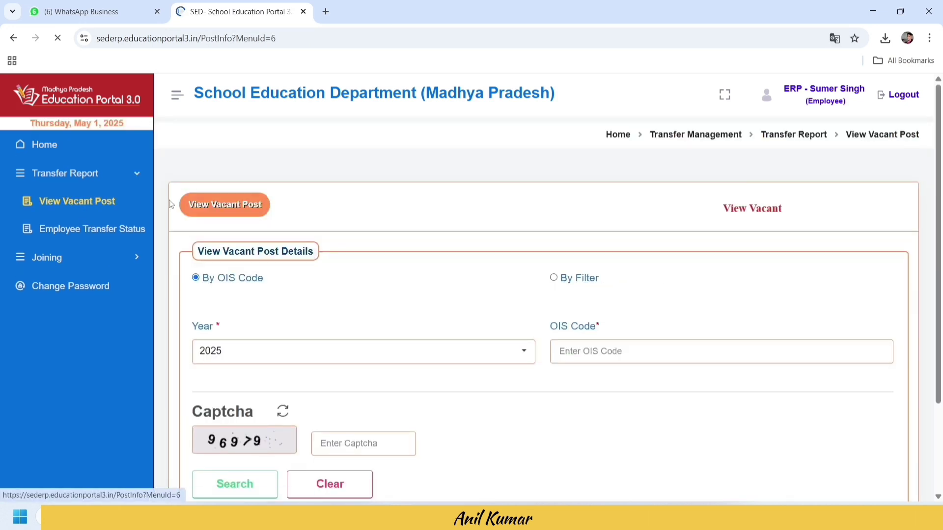
scroll(281, 254, down, 1)
scroll(281, 254, down, 1)
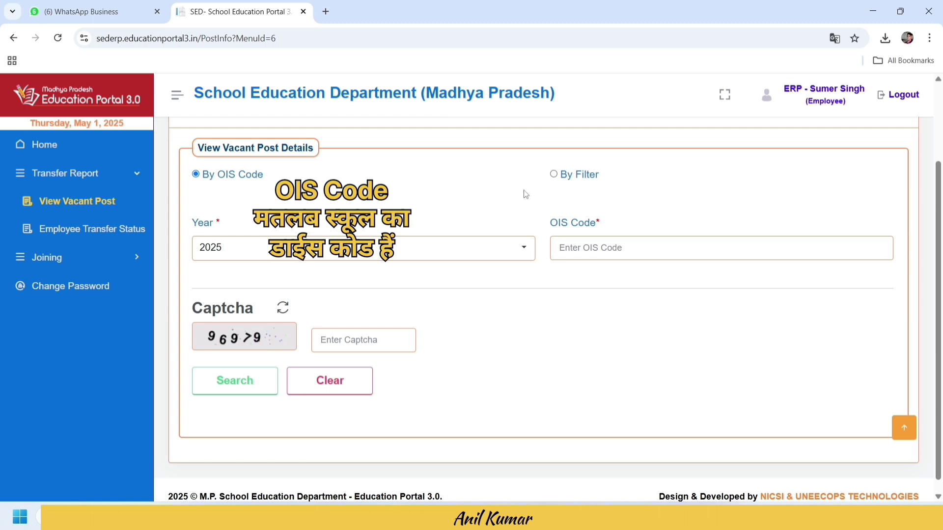
Step: Switch the search to By Filter and choose Dewas as the district
click(554, 175)
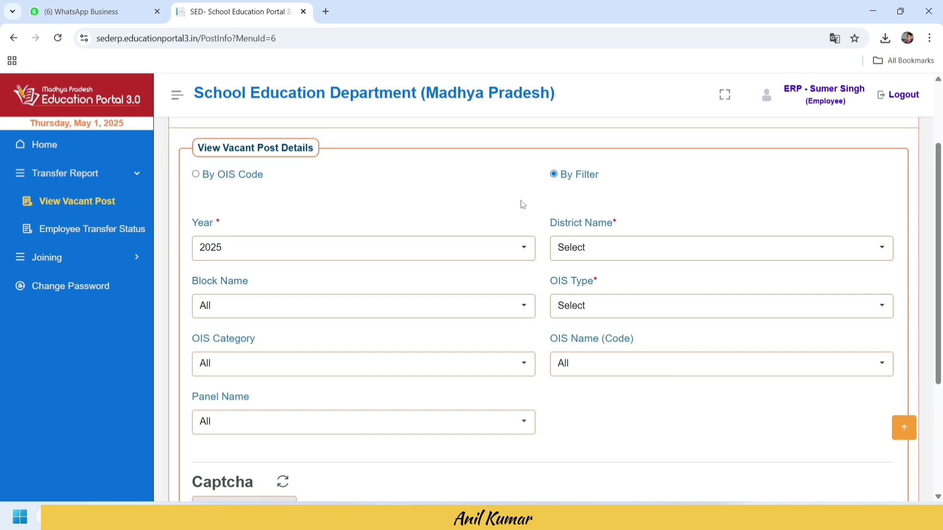
scroll(522, 204, down, 1)
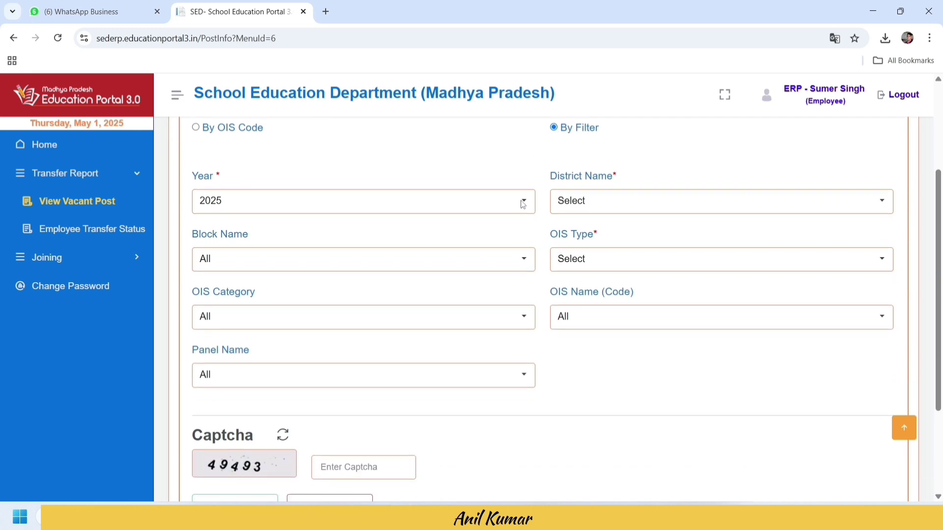
click(579, 204)
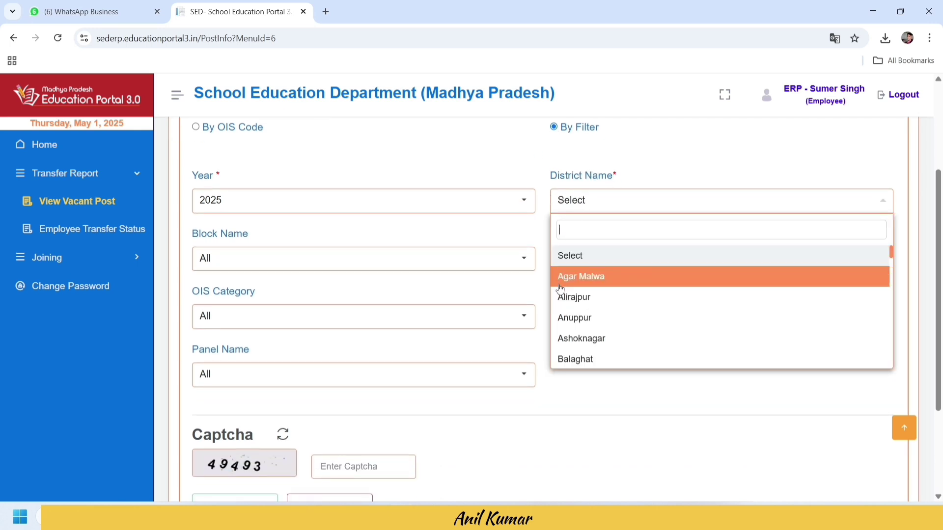
scroll(559, 308, down, 3)
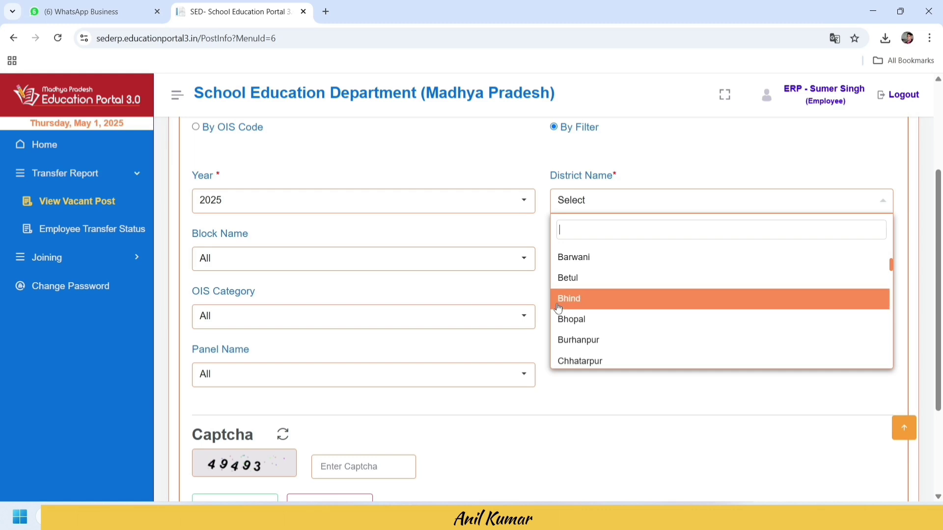
scroll(558, 308, up, 3)
scroll(559, 307, down, 1)
scroll(558, 308, down, 4)
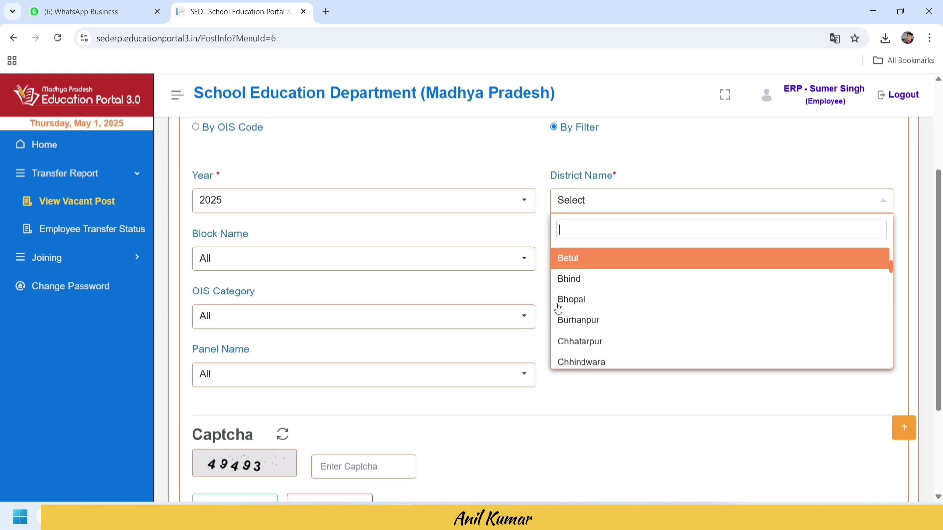
click(563, 345)
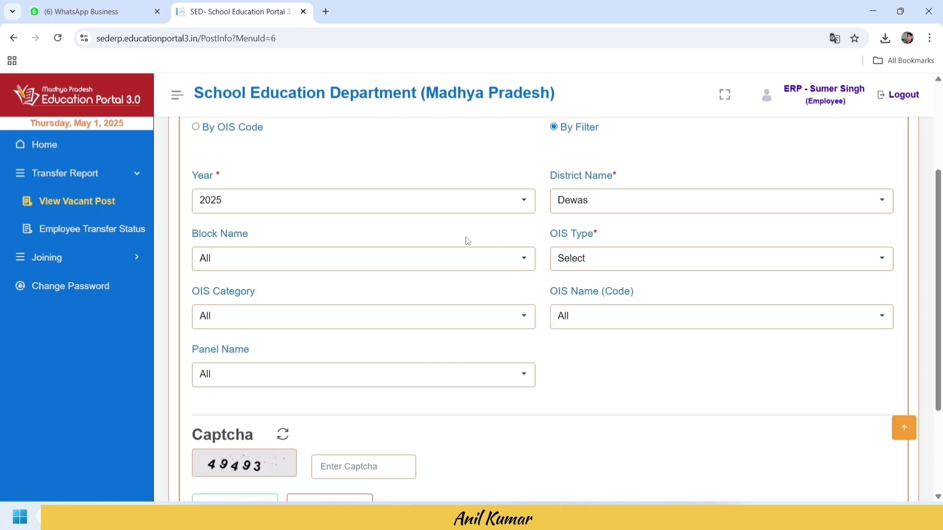
Step: Set the block to Kannod and the OIS type to School
click(453, 264)
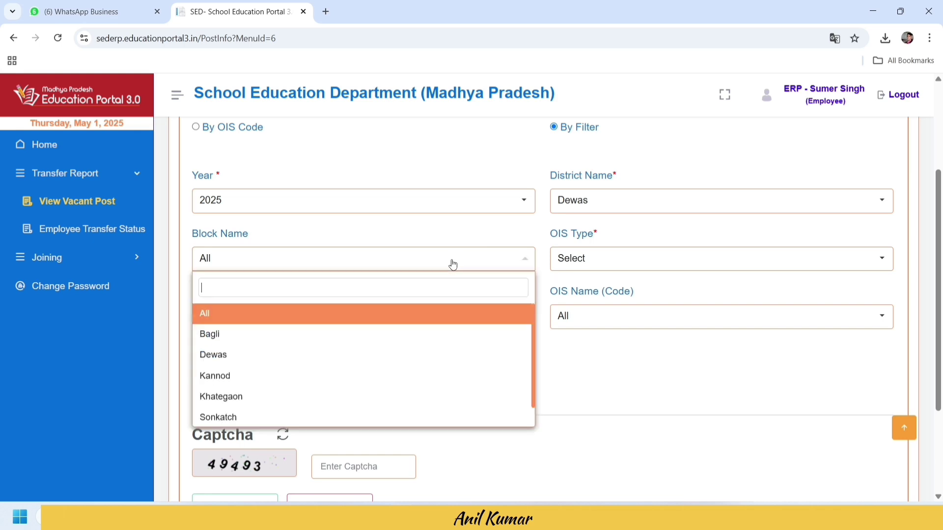
click(289, 378)
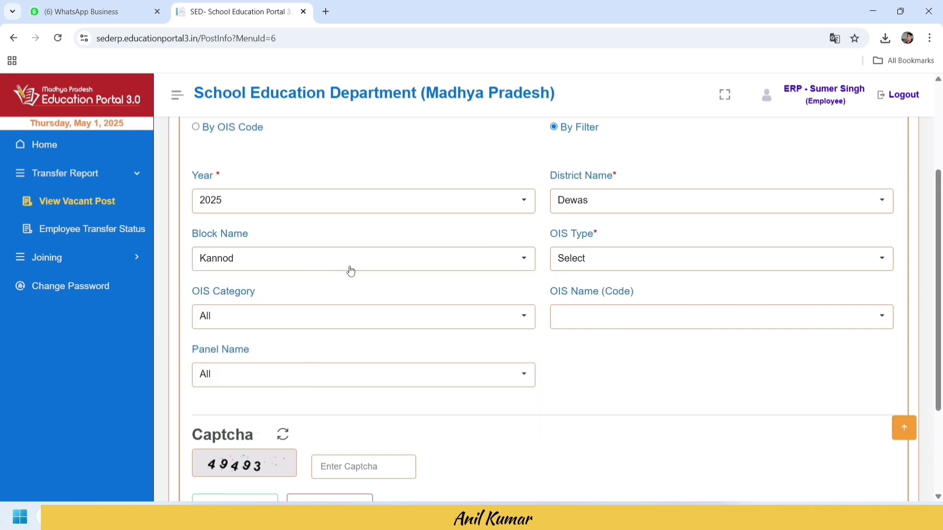
click(579, 262)
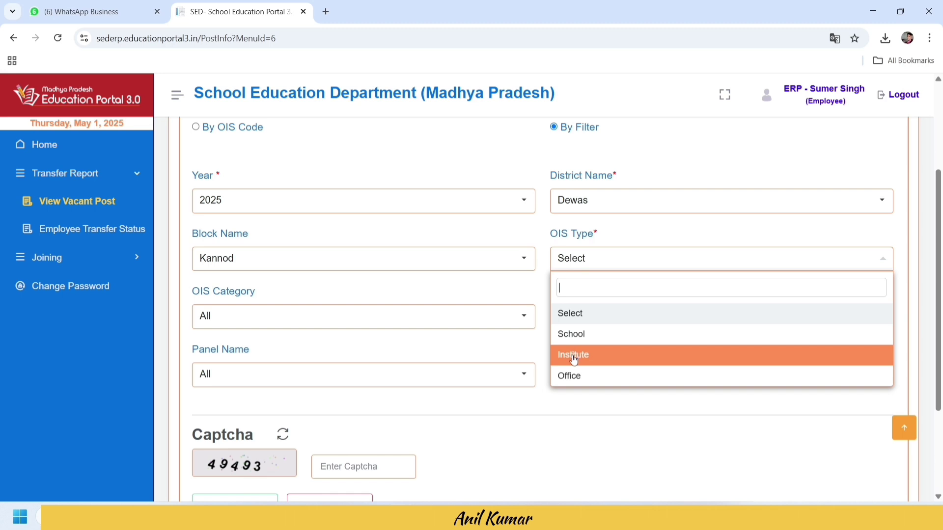
click(592, 339)
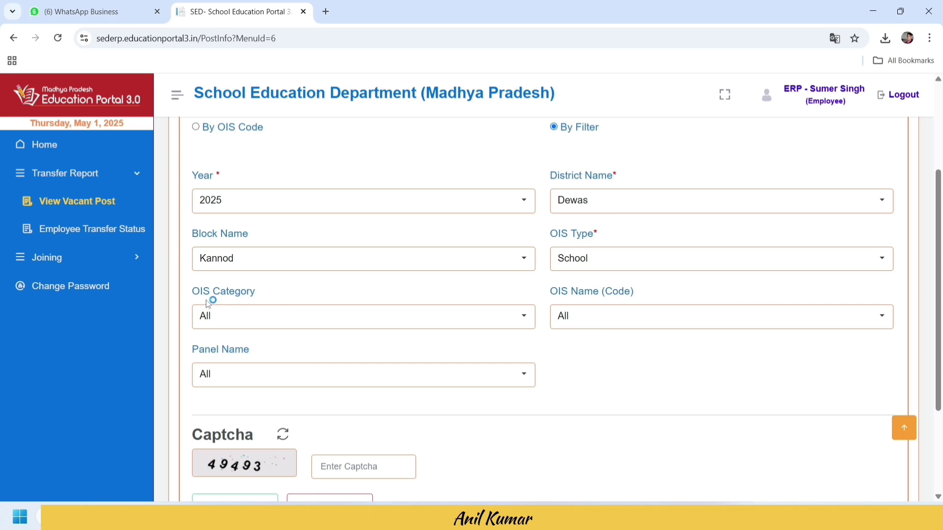
Step: Set OIS category to PS- (34), keep OIS name at All, and choose panel Varg-3 General
click(248, 317)
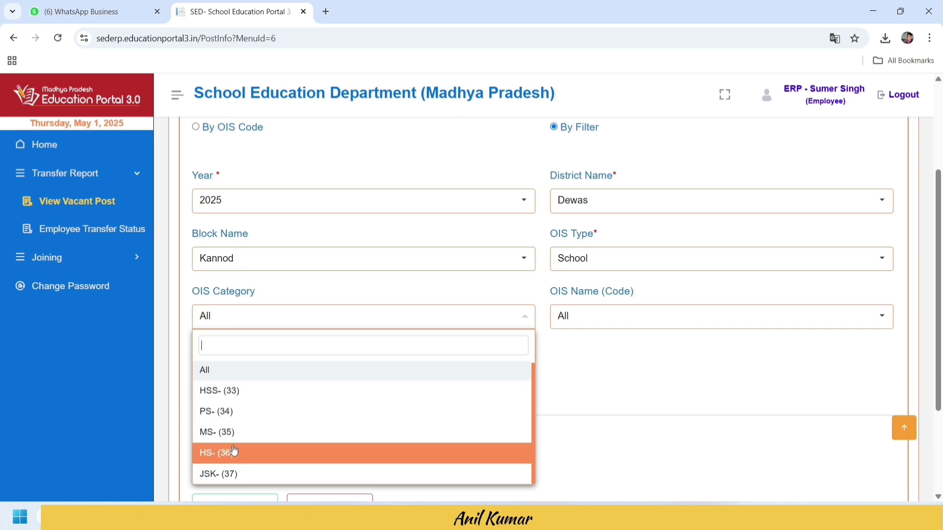
click(229, 417)
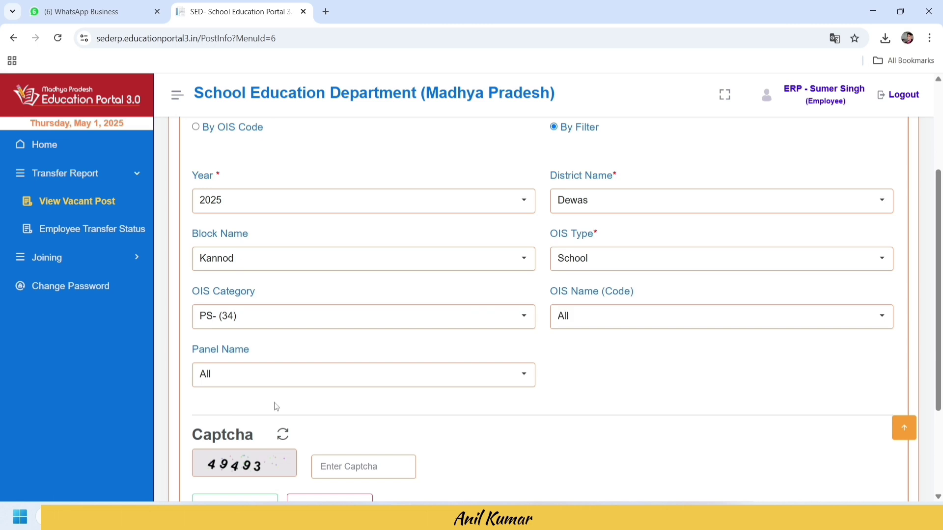
click(596, 315)
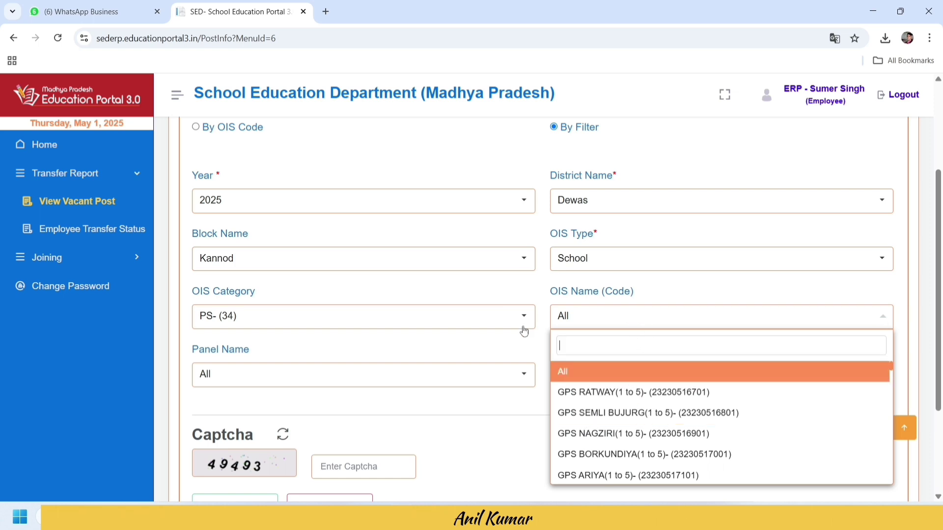
click(482, 342)
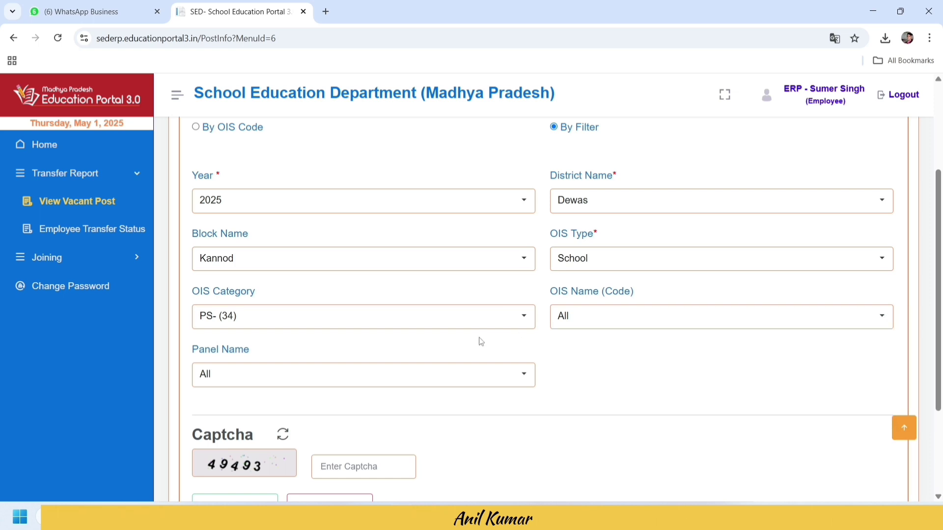
click(296, 376)
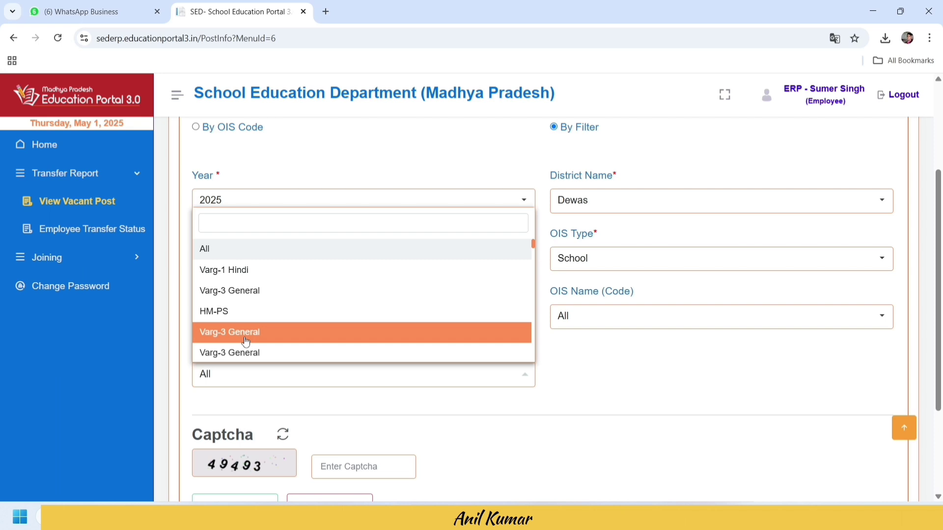
click(253, 295)
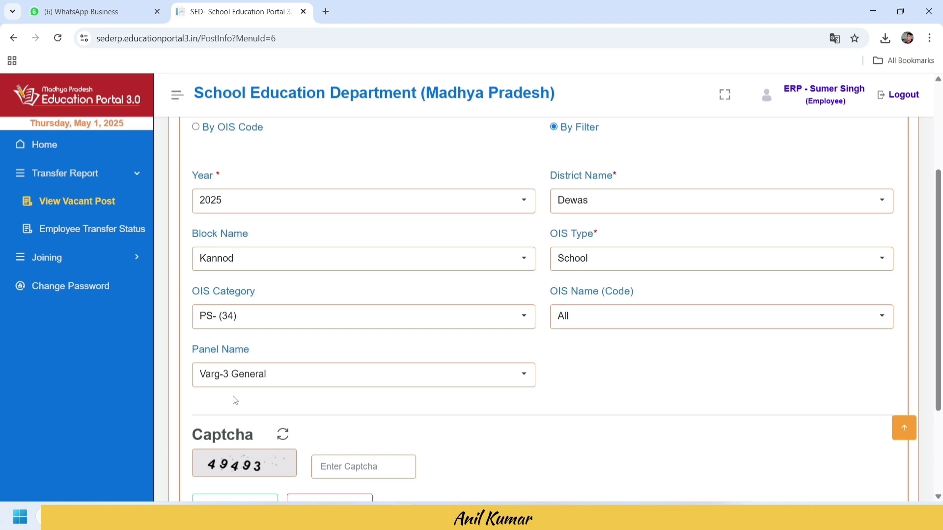
Step: Confirm the Varg-3 General panel, enter the captcha, and search, returning 213 results
click(262, 375)
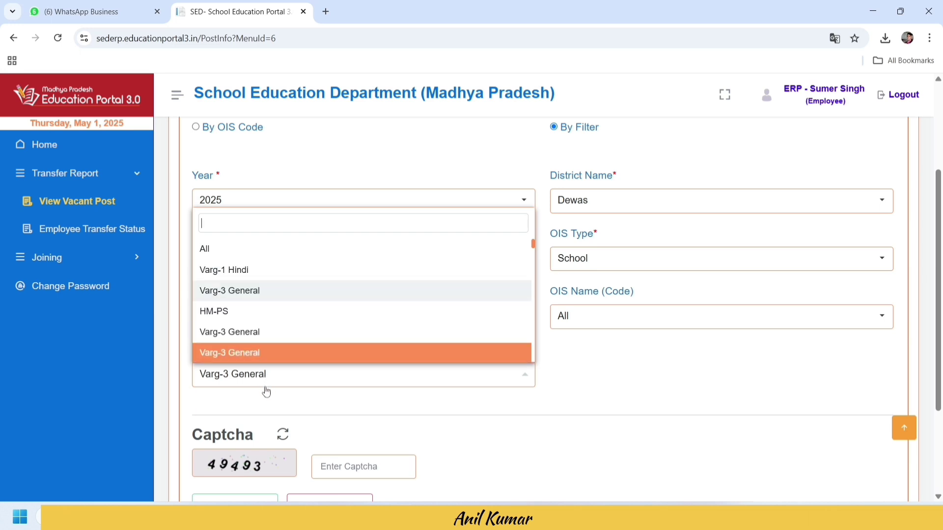
click(271, 403)
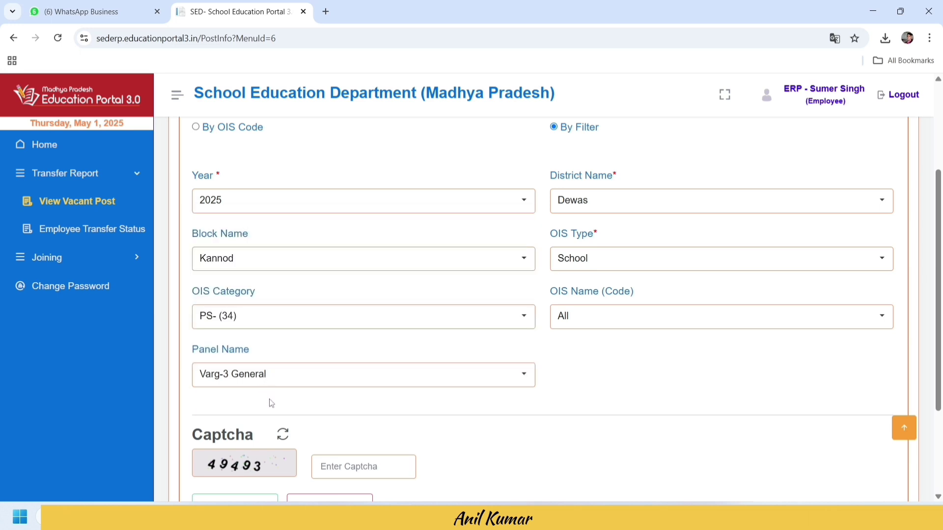
scroll(271, 403, down, 2)
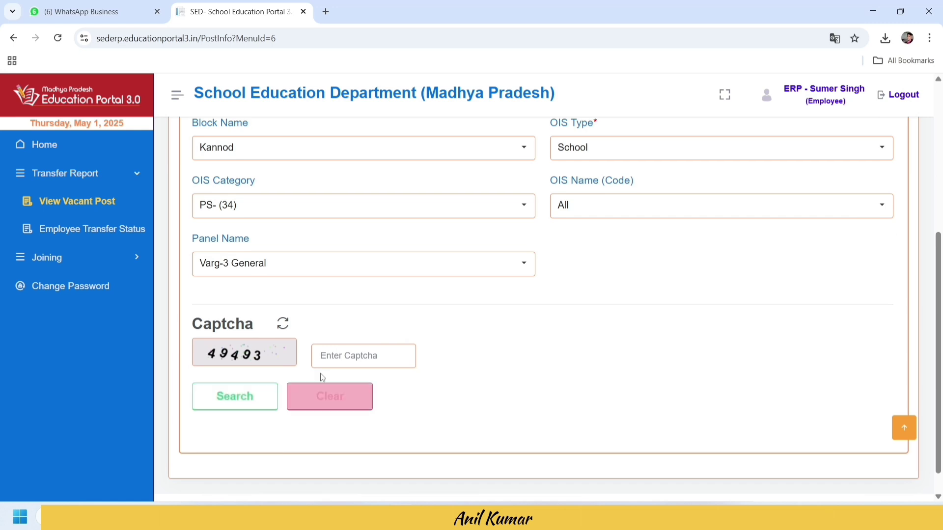
click(343, 357)
text(4949)
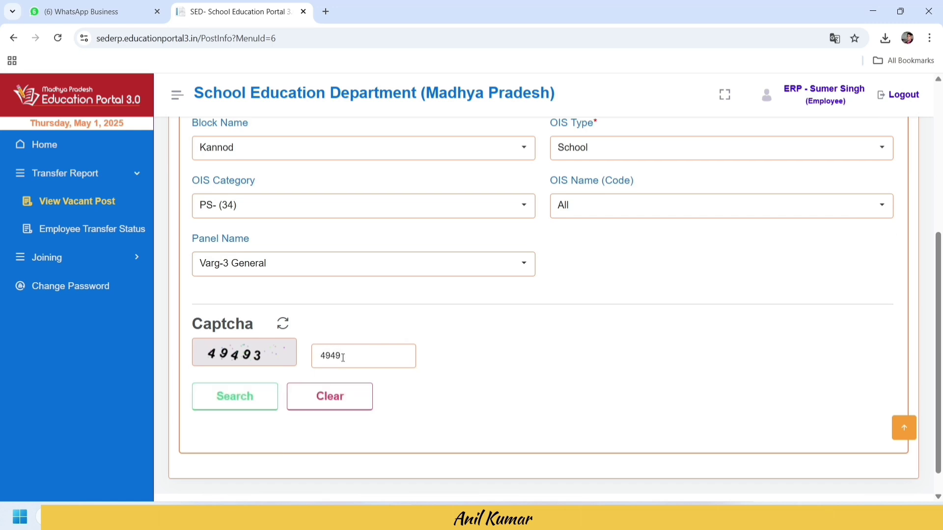
text(3)
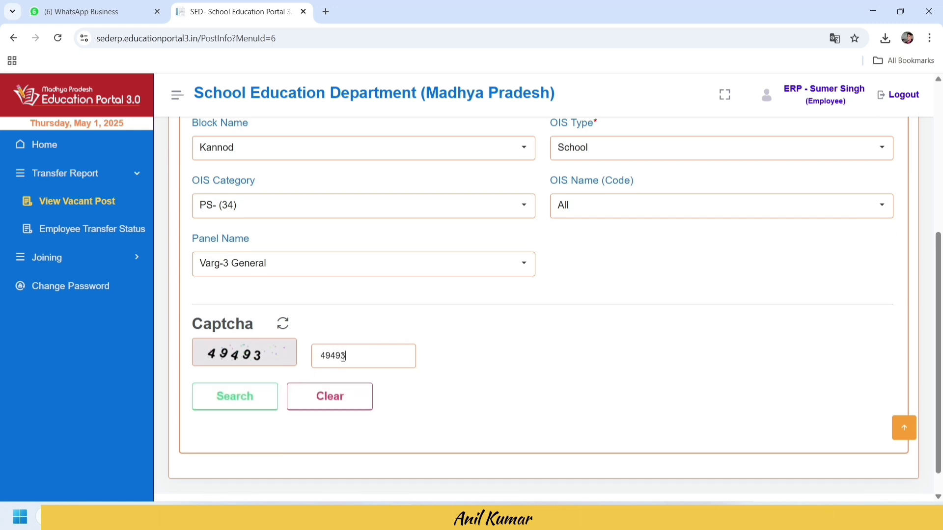
click(233, 406)
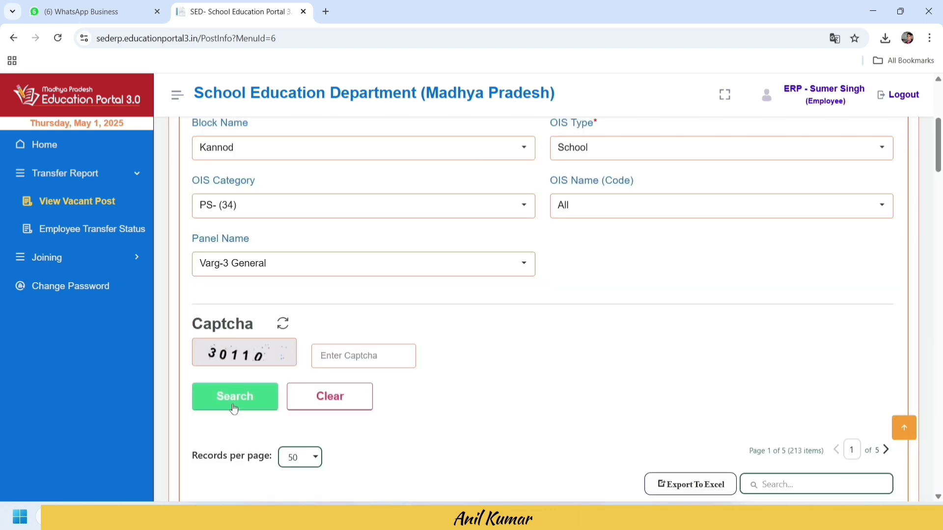
Step: Show 250 records per page so all 213 results fit, then scroll through the table
scroll(234, 408, down, 4)
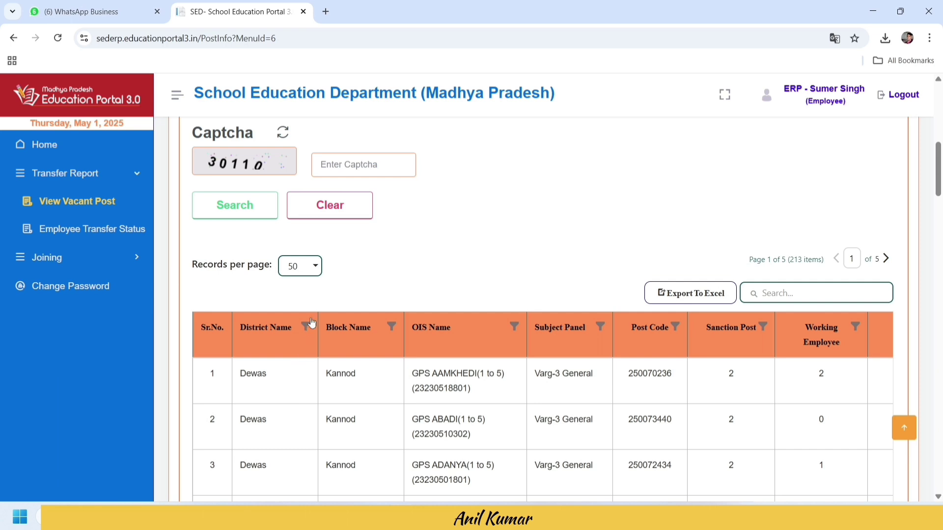
click(316, 270)
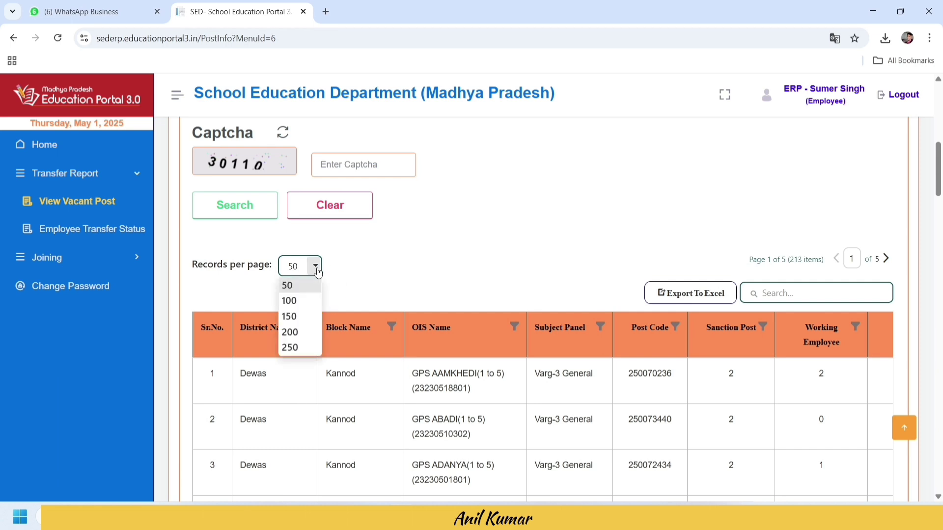
click(291, 347)
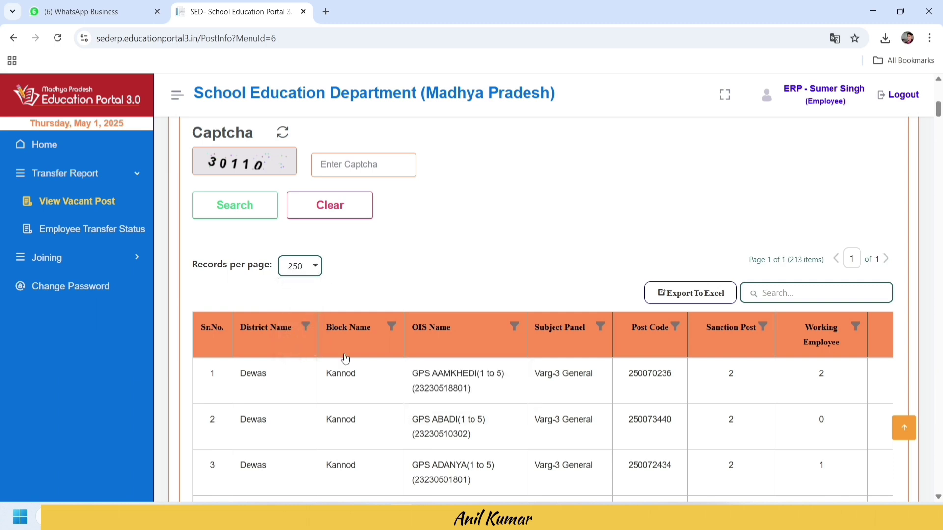
scroll(332, 432, down, 3)
scroll(332, 433, down, 20)
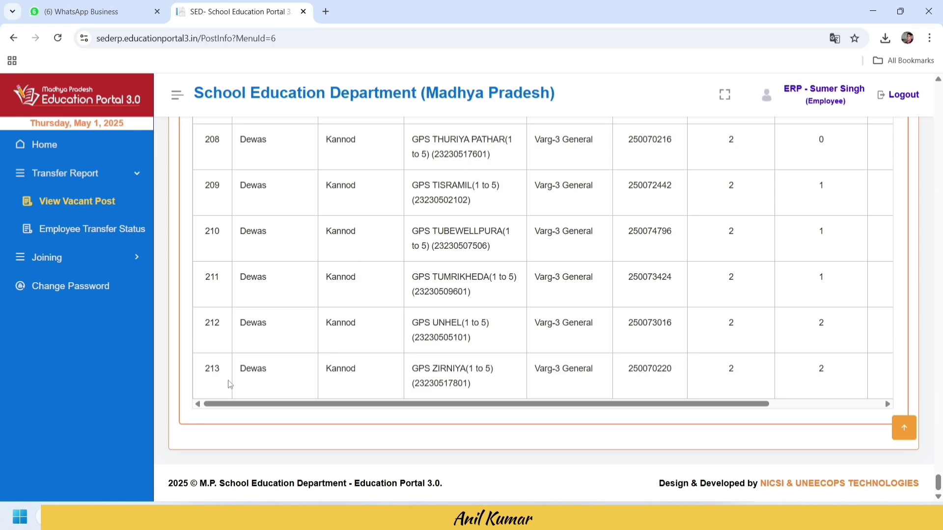
scroll(377, 361, up, 20)
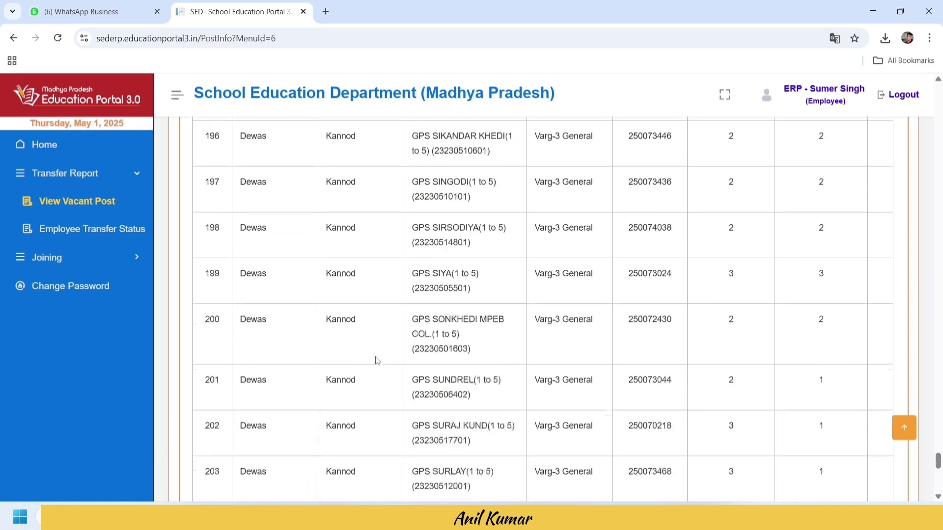
scroll(377, 361, up, 20)
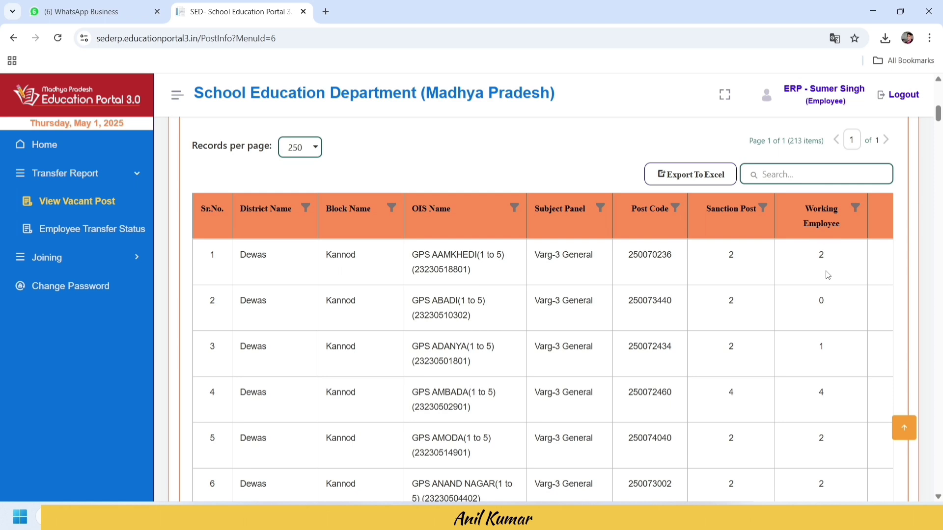
Step: Scroll the results right and down to review each Kannod school's Vacant Post and Surplus Post counts
scroll(828, 275, right, 2)
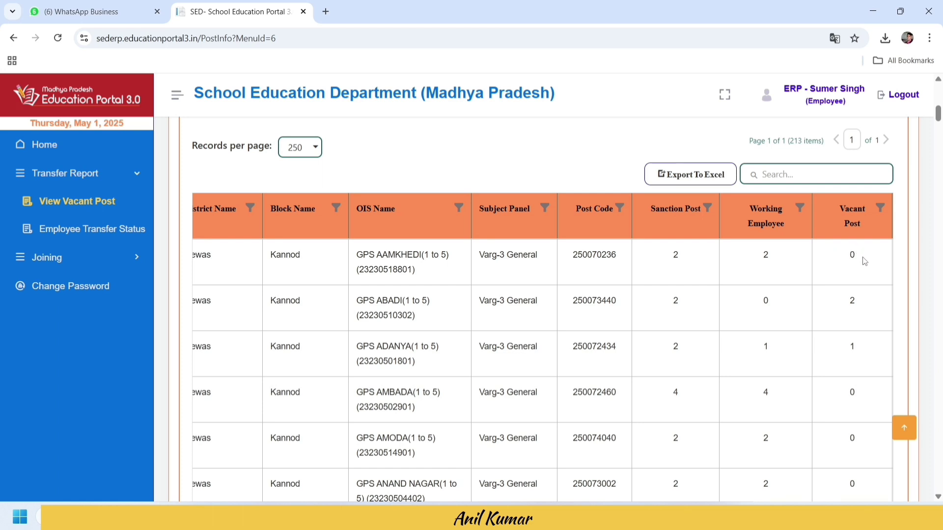
scroll(761, 381, down, 1)
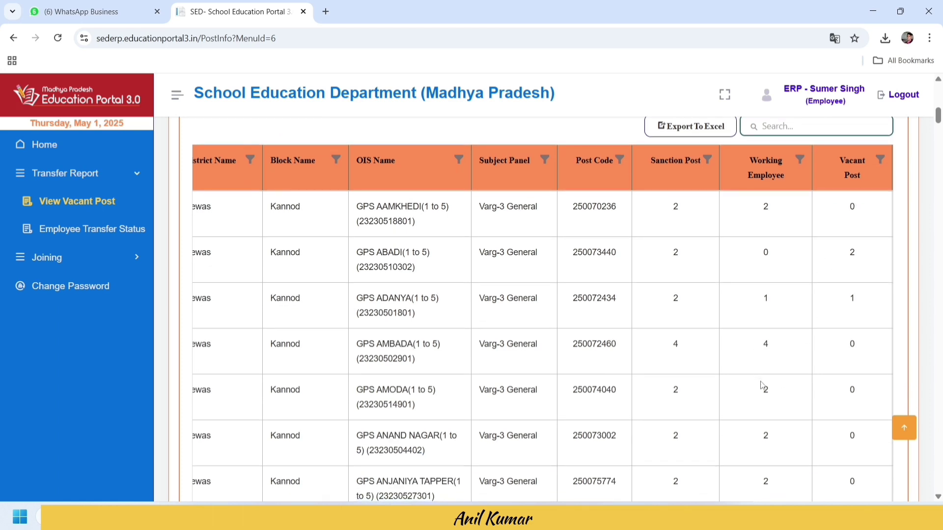
scroll(762, 386, up, 1)
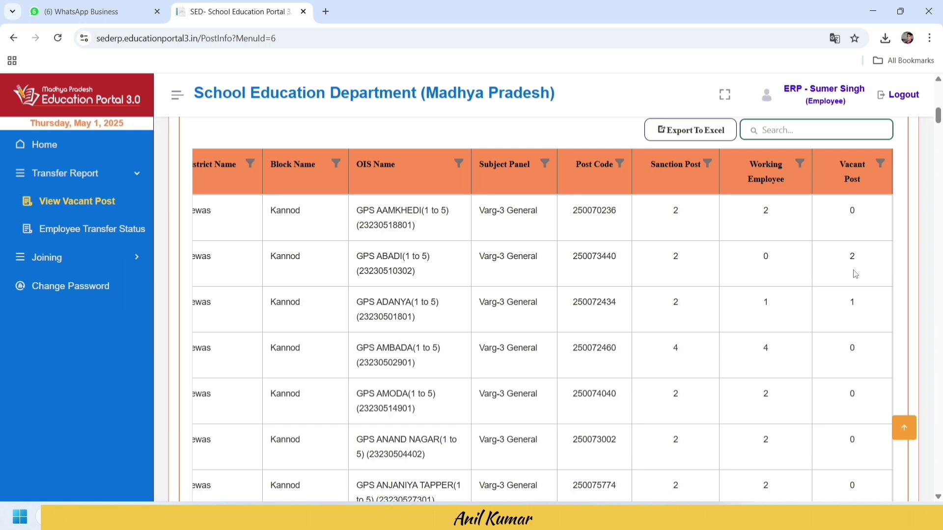
scroll(855, 274, right, 2)
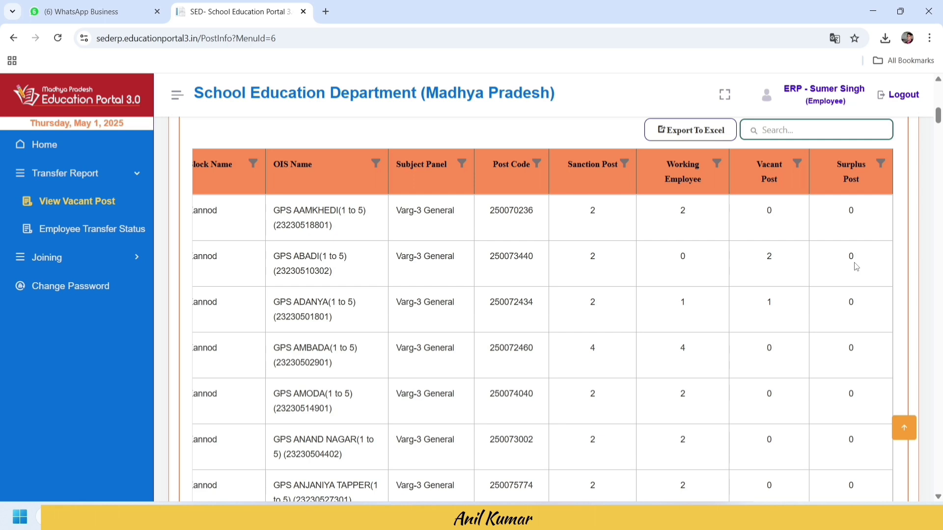
scroll(824, 374, down, 6)
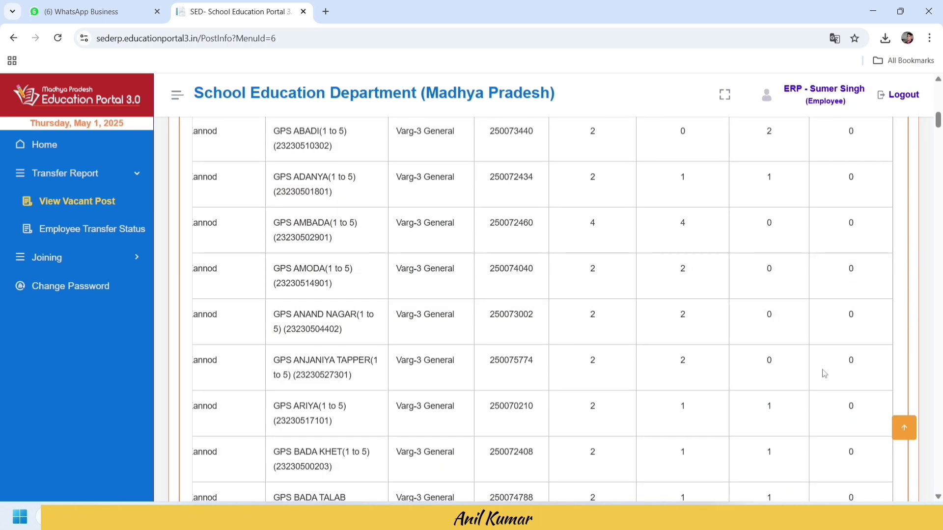
scroll(824, 374, down, 6)
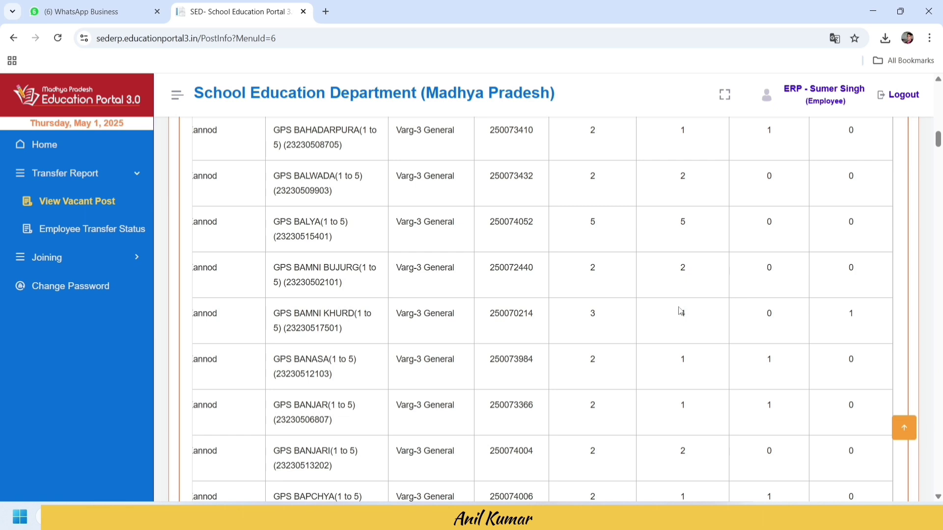
scroll(685, 322, down, 1)
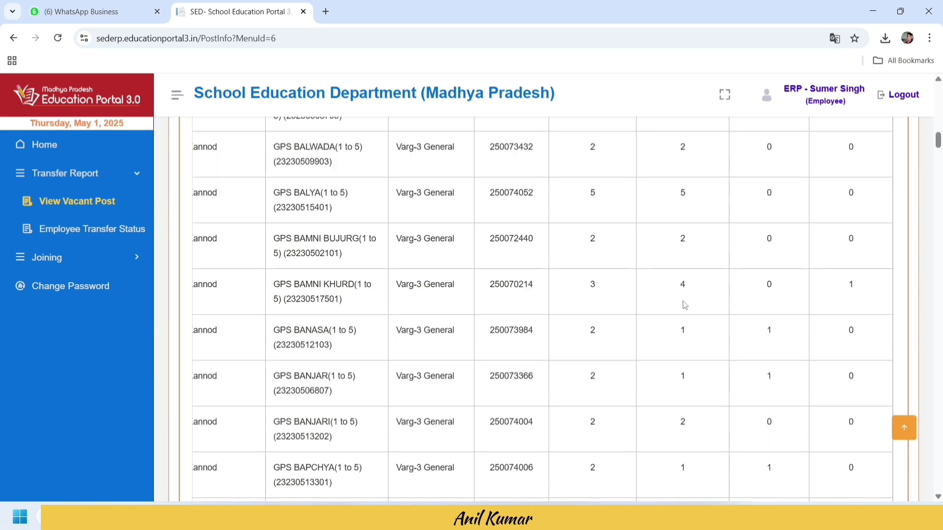